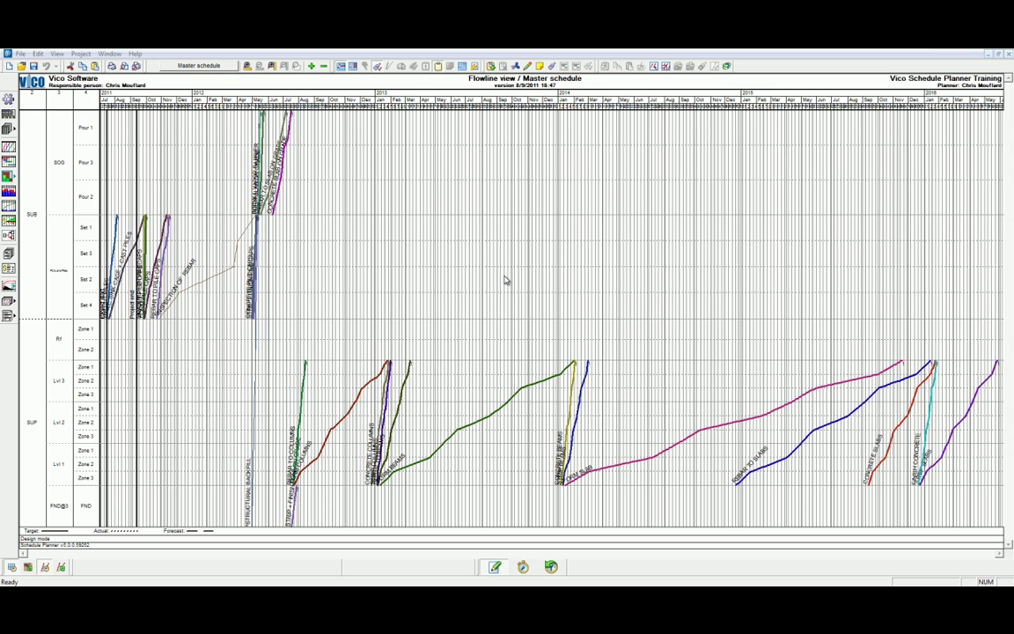
# Step: Add a custom schedule named "Superstructure FRP" in the Examples schedule group
pyautogui.click(81, 54)
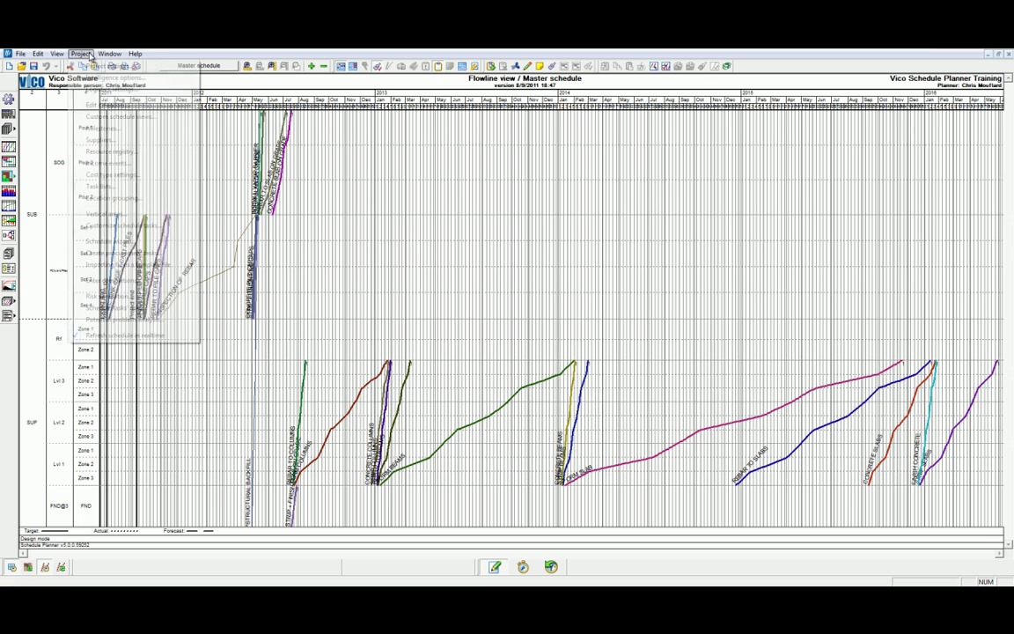
pyautogui.click(156, 120)
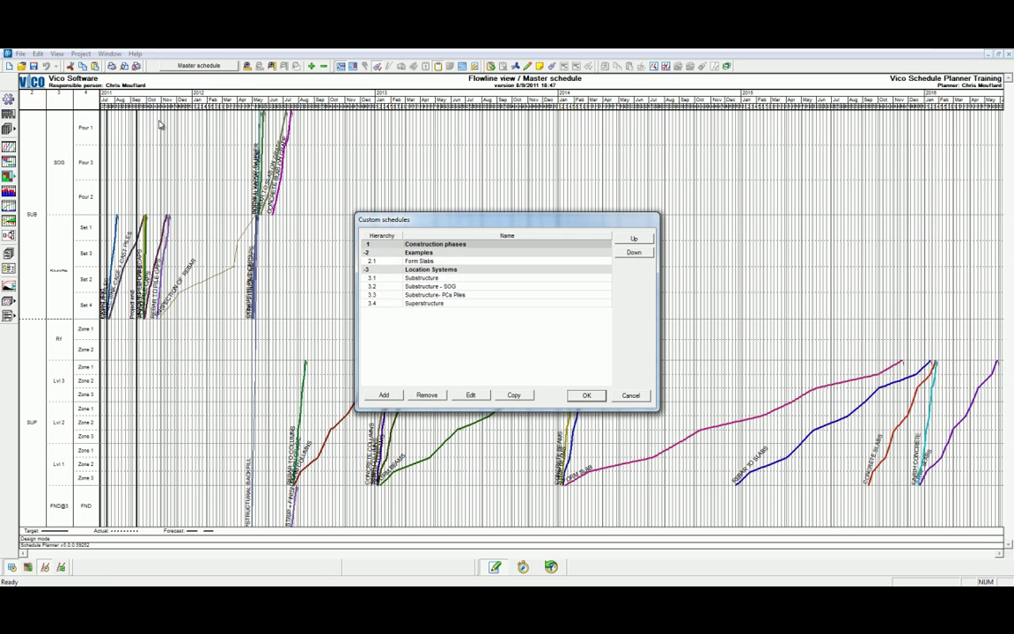
pyautogui.click(394, 395)
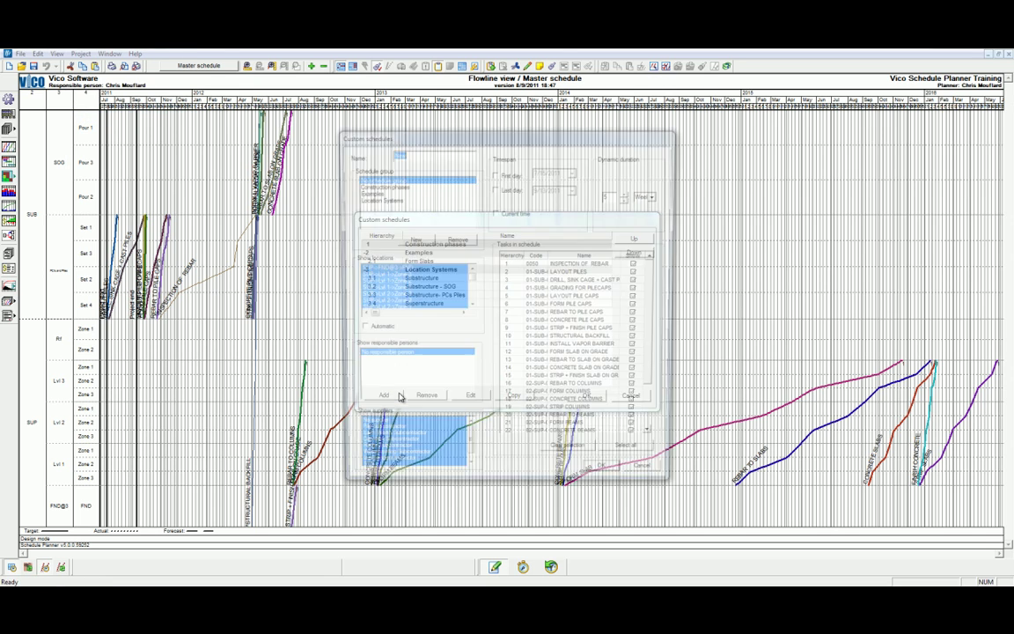
pyautogui.click(388, 191)
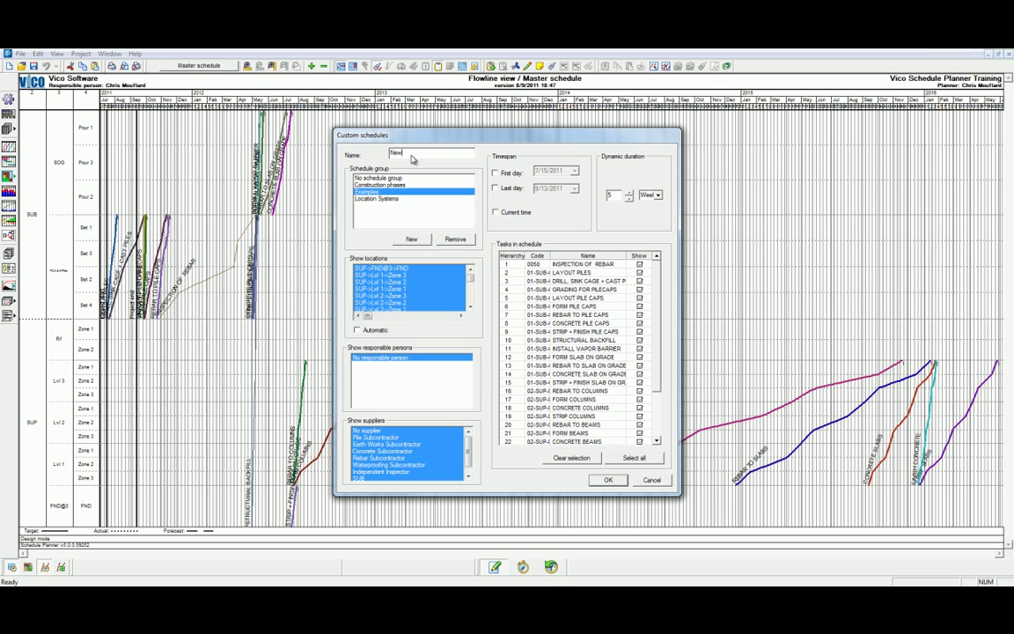
pyautogui.moveTo(412, 154); pyautogui.dragTo(381, 156)
pyautogui.write('Superstructure FRP')
# Step: Limit the schedule to superstructure locations through Lvl 3 Zone 1 and only the Form Slab, Rebar to Slabs and Concrete Slabs tasks, and save it
pyautogui.moveTo(404, 278); pyautogui.dragTo(407, 305)
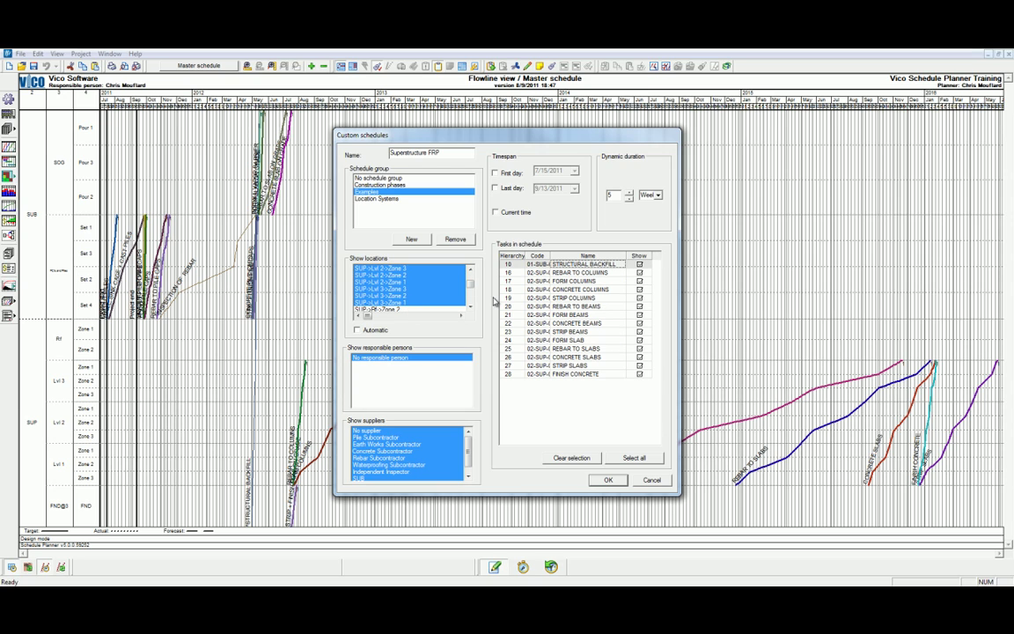
pyautogui.click(559, 459)
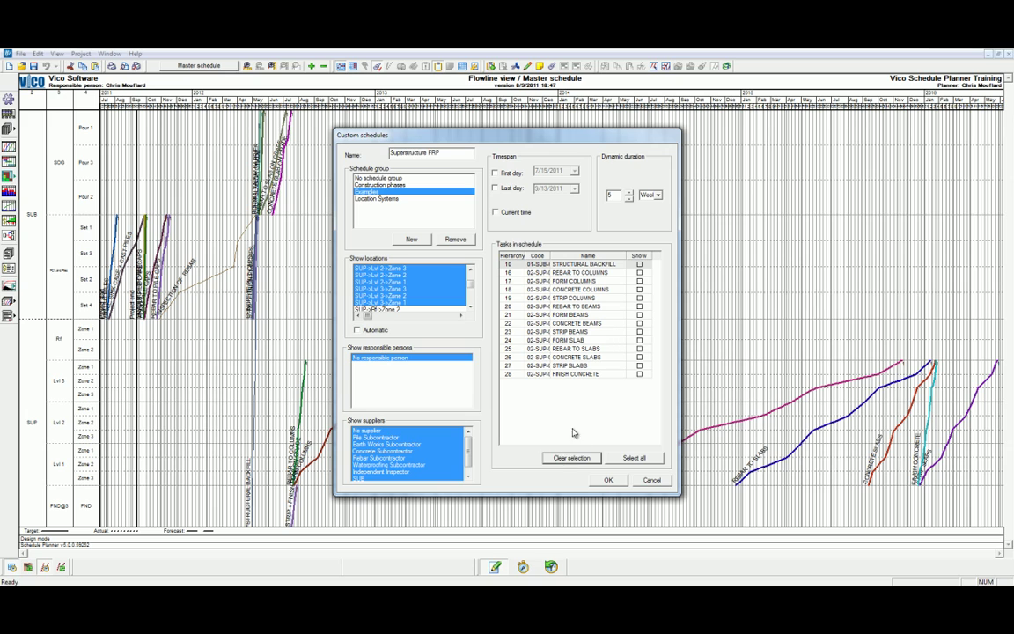
pyautogui.click(640, 340)
pyautogui.click(640, 349)
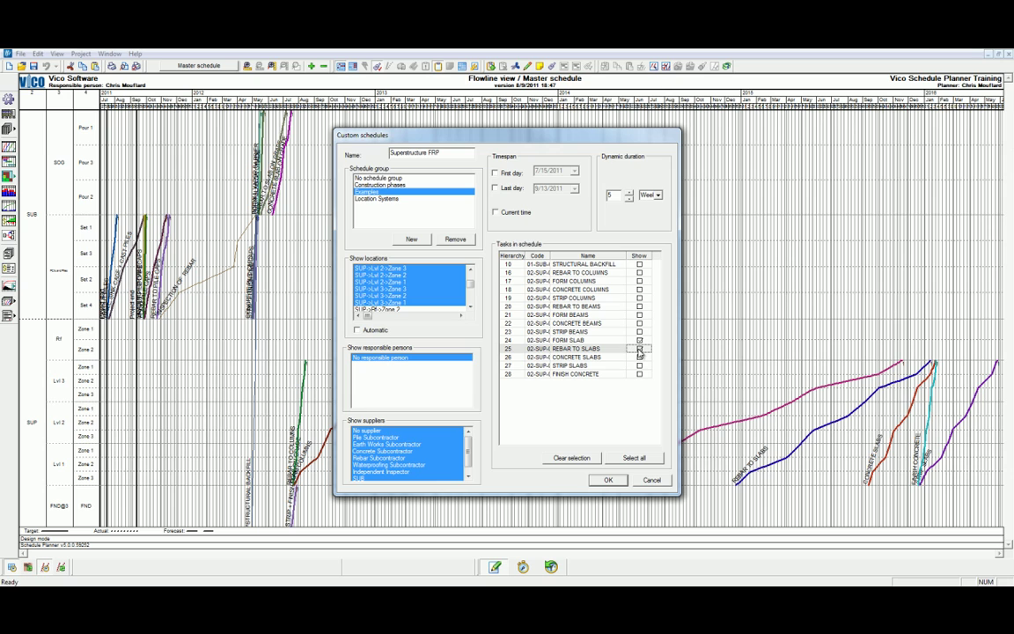
pyautogui.click(640, 356)
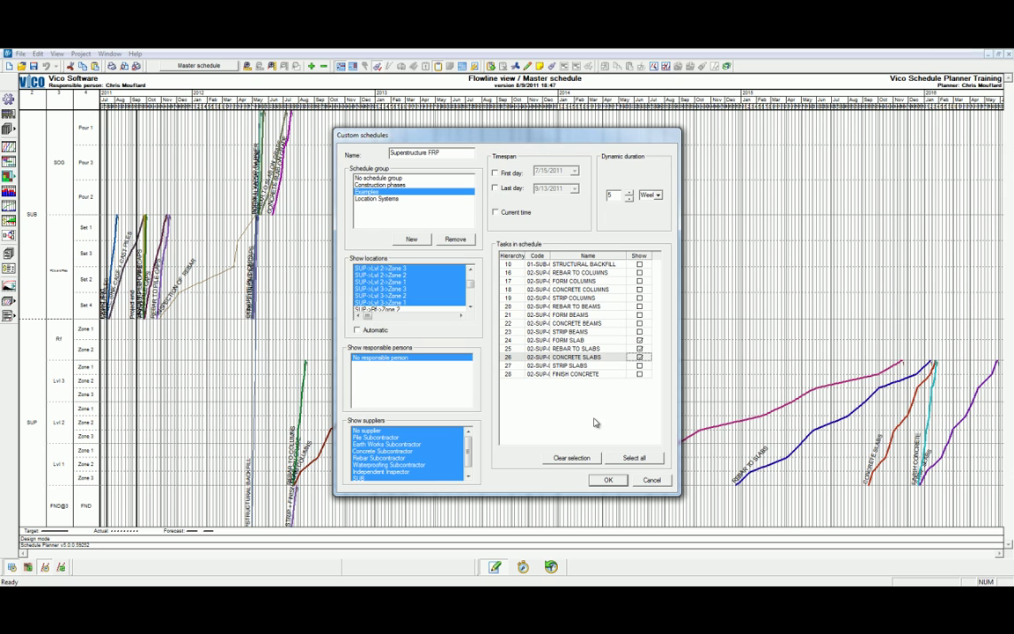
pyautogui.click(608, 480)
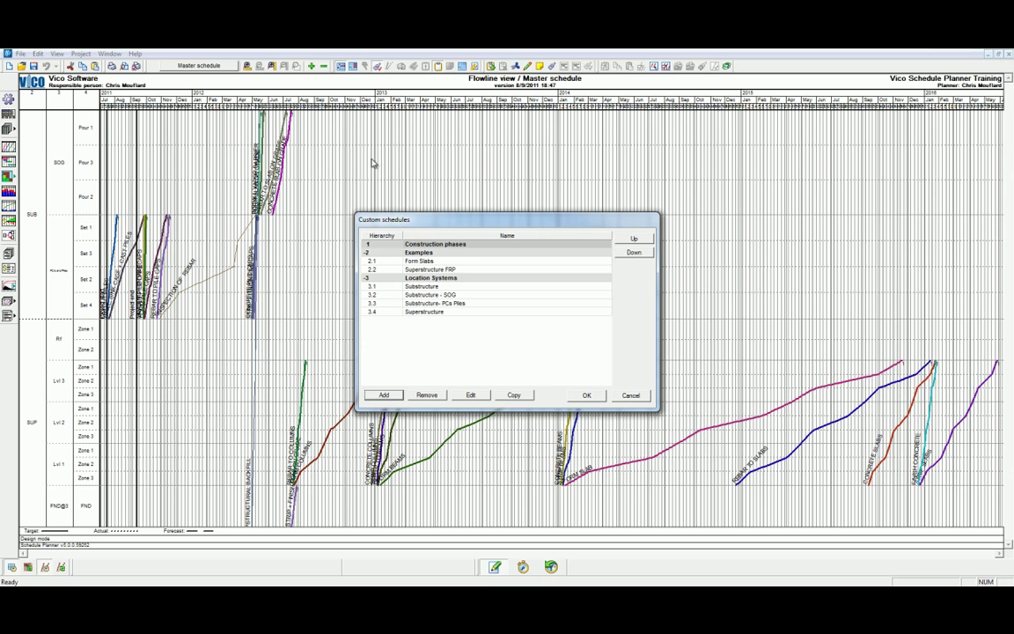
pyautogui.click(586, 396)
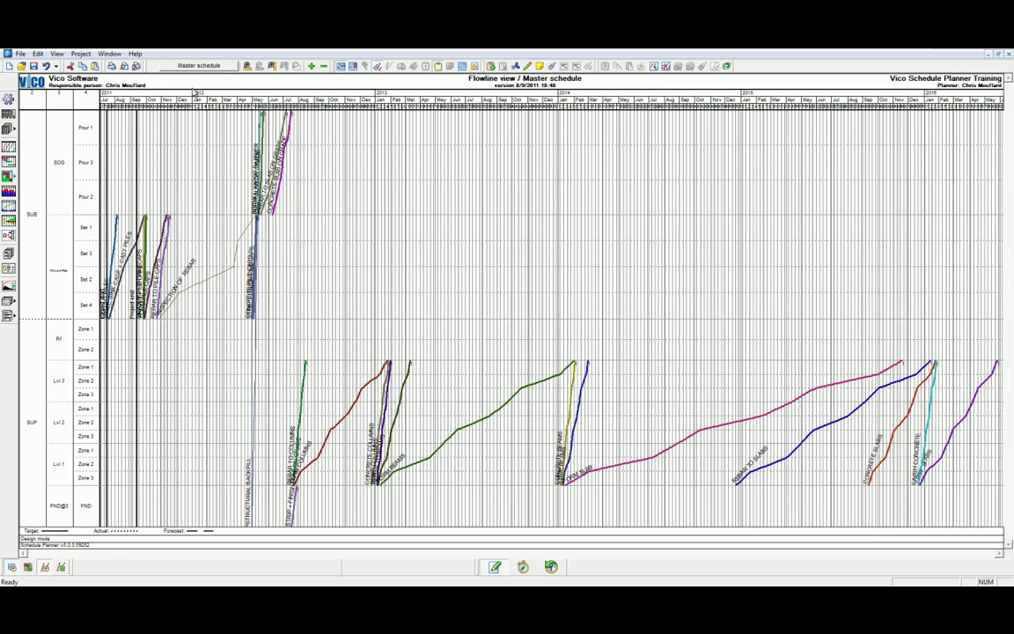
# Step: Switch the flowline view from the master schedule to the Superstructure FRP example schedule
pyautogui.click(195, 68)
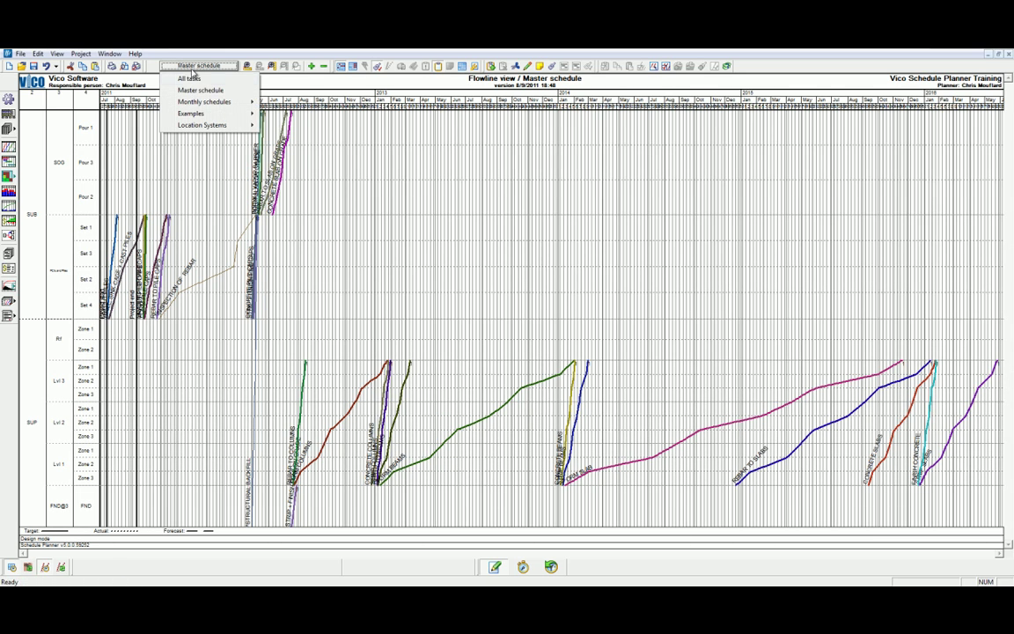
pyautogui.moveTo(195, 114)
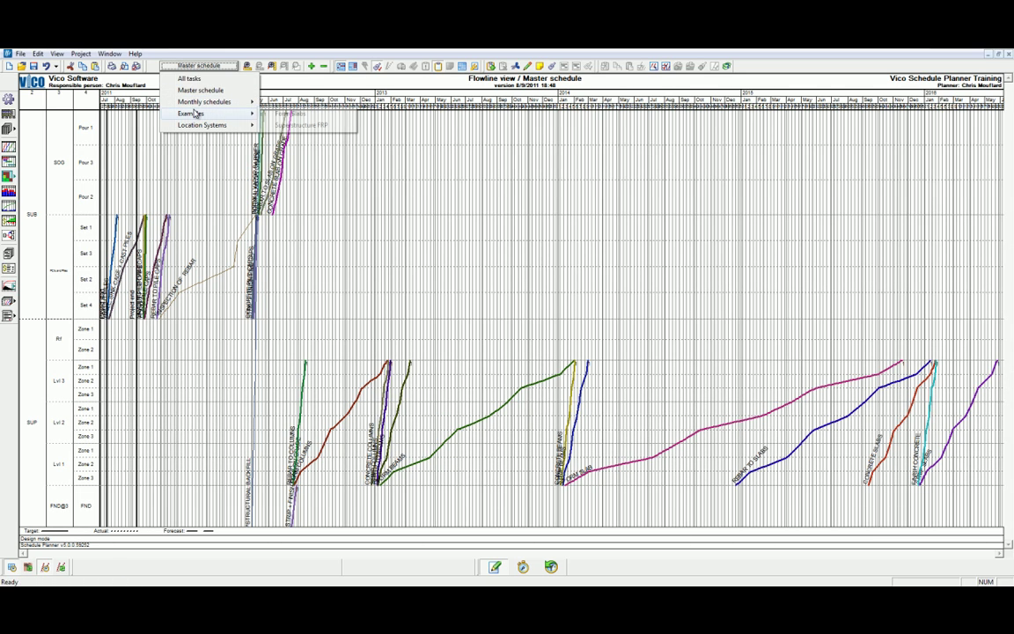
pyautogui.click(299, 125)
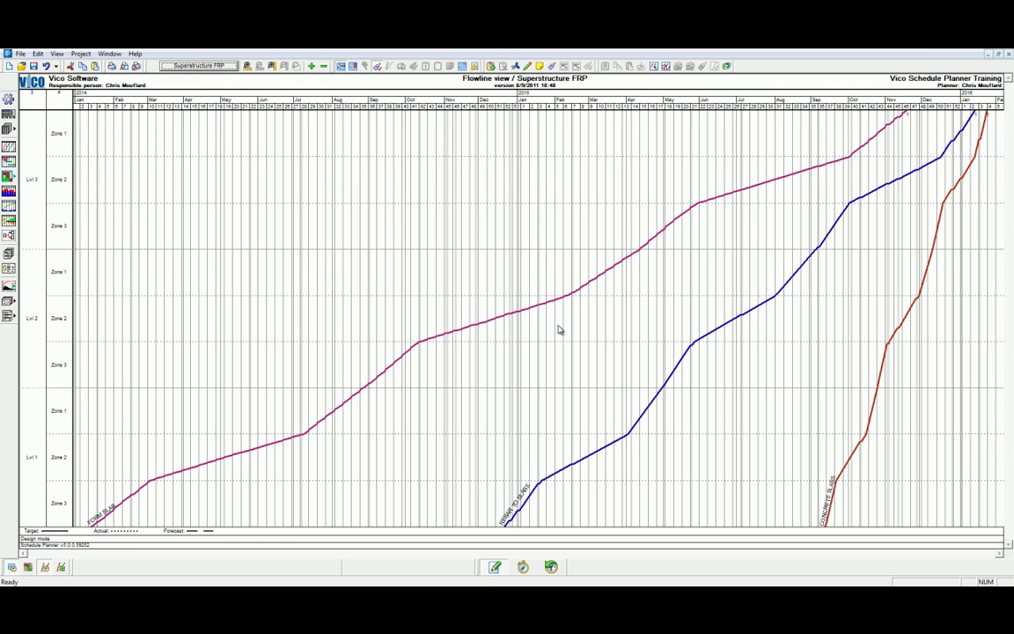
# Step: Create a new combined view with the Flowline view first and the Gantt view second
pyautogui.click(109, 55)
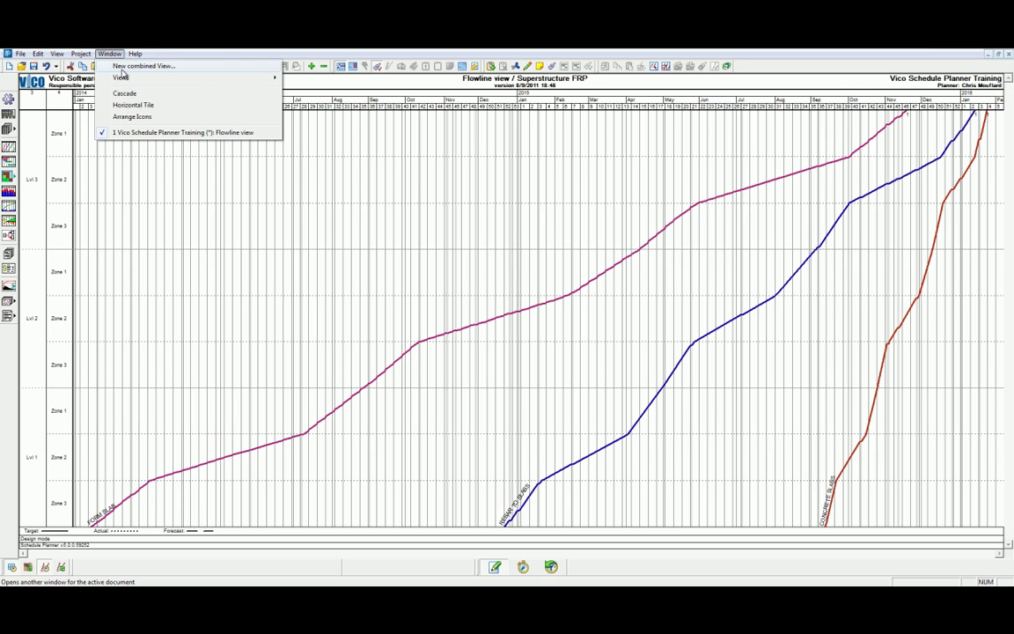
pyautogui.click(114, 67)
pyautogui.click(597, 278)
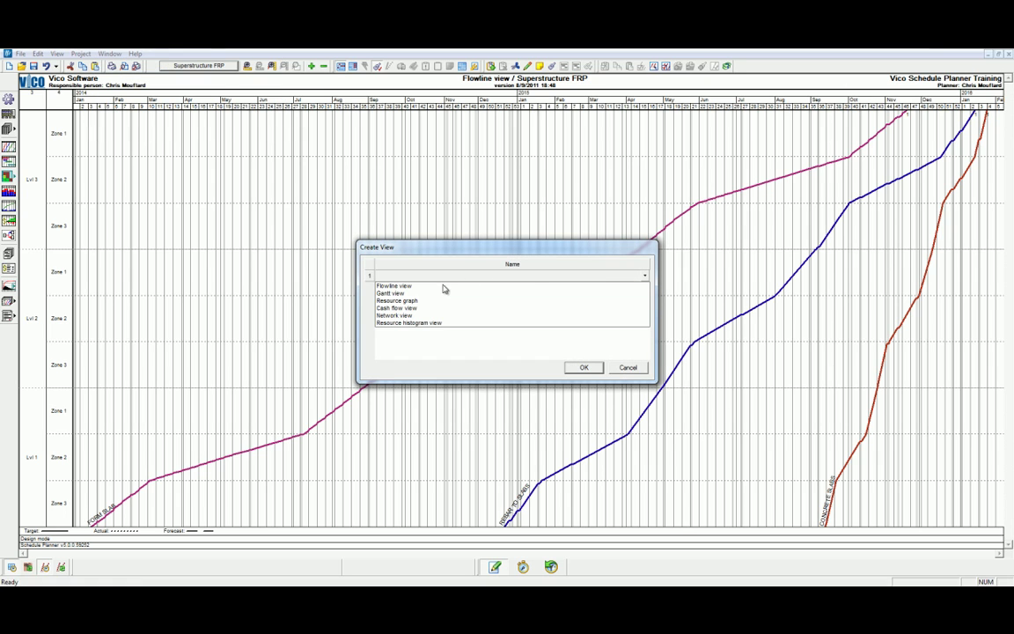
pyautogui.click(422, 286)
pyautogui.click(604, 289)
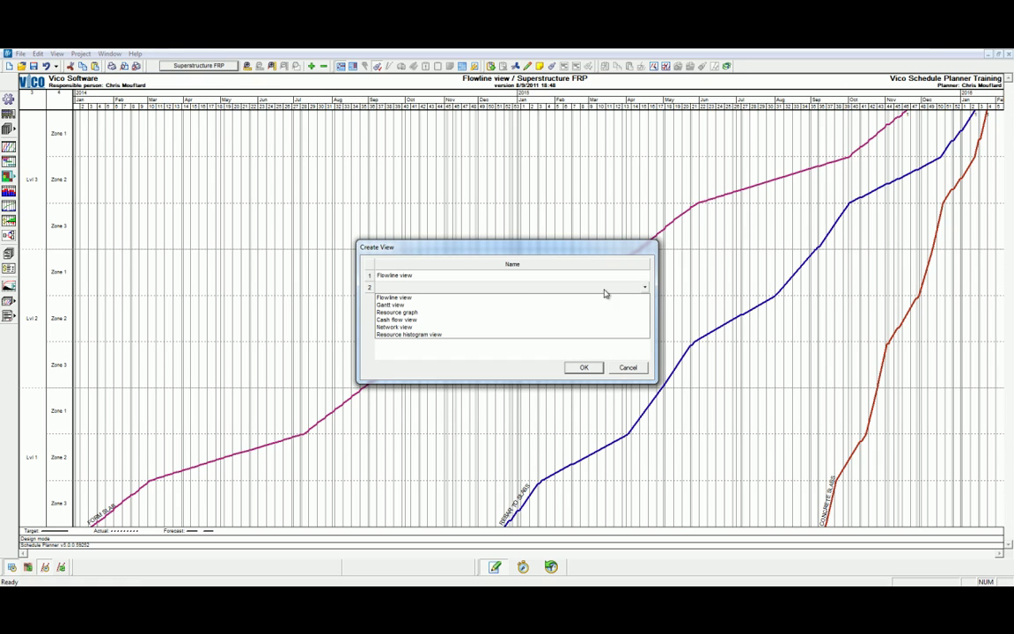
pyautogui.click(391, 305)
pyautogui.click(577, 368)
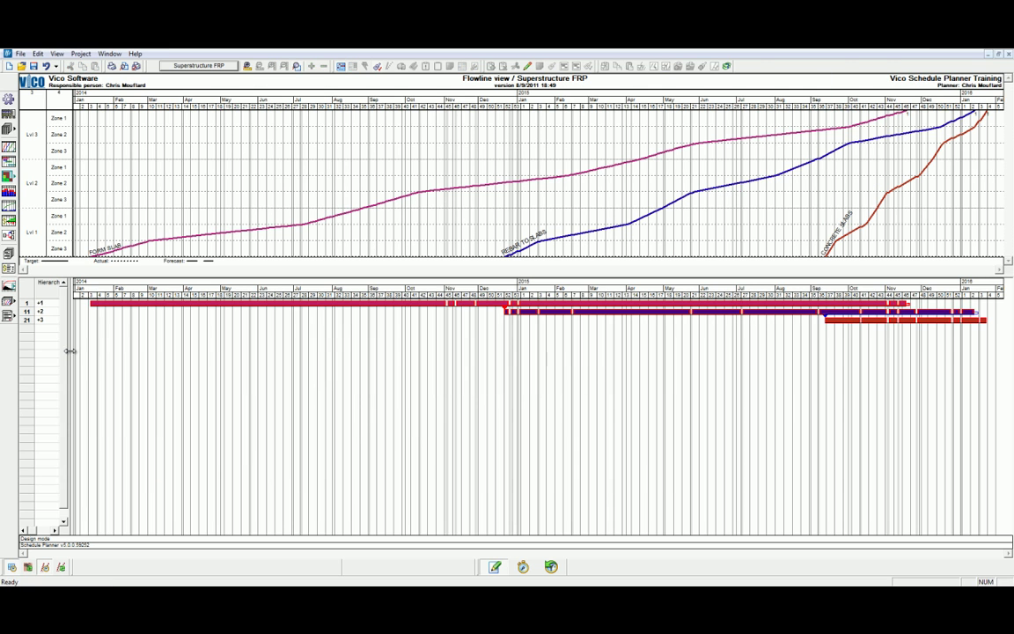
# Step: Widen the Gantt task table, expand all three slab tasks to the next hierarchy level, and enlarge the Gantt pane
pyautogui.moveTo(220, 355); pyautogui.dragTo(220, 354)
pyautogui.moveTo(476, 274); pyautogui.dragTo(481, 352)
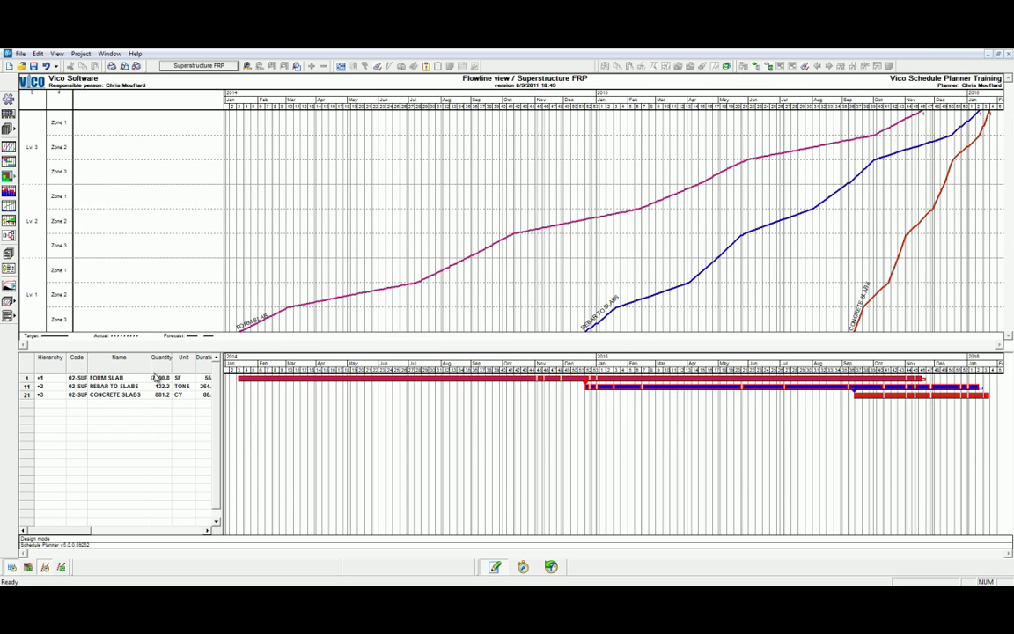
pyautogui.click(125, 398)
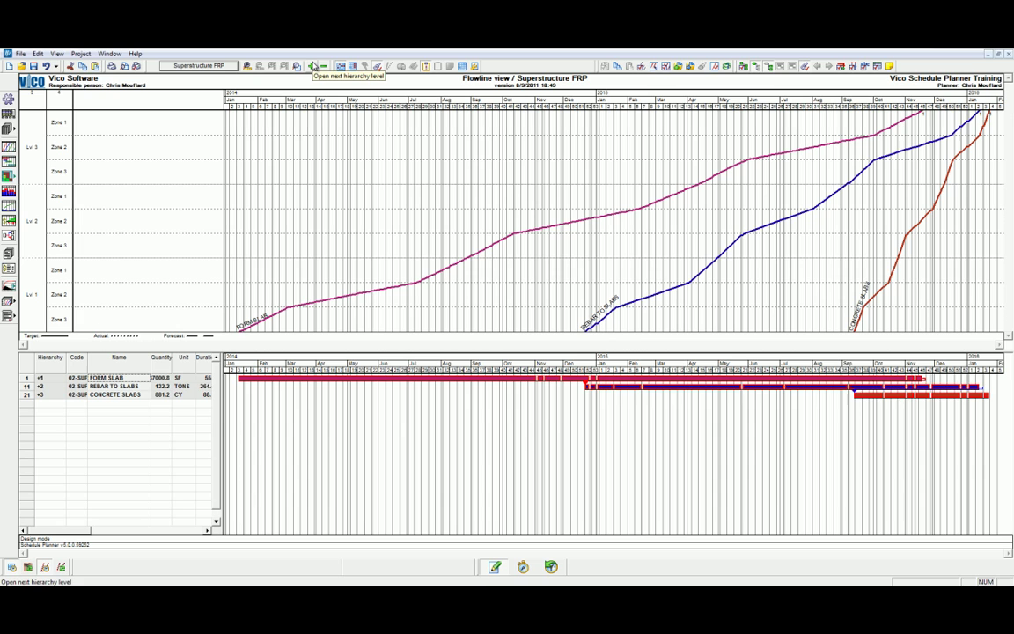
pyautogui.click(314, 67)
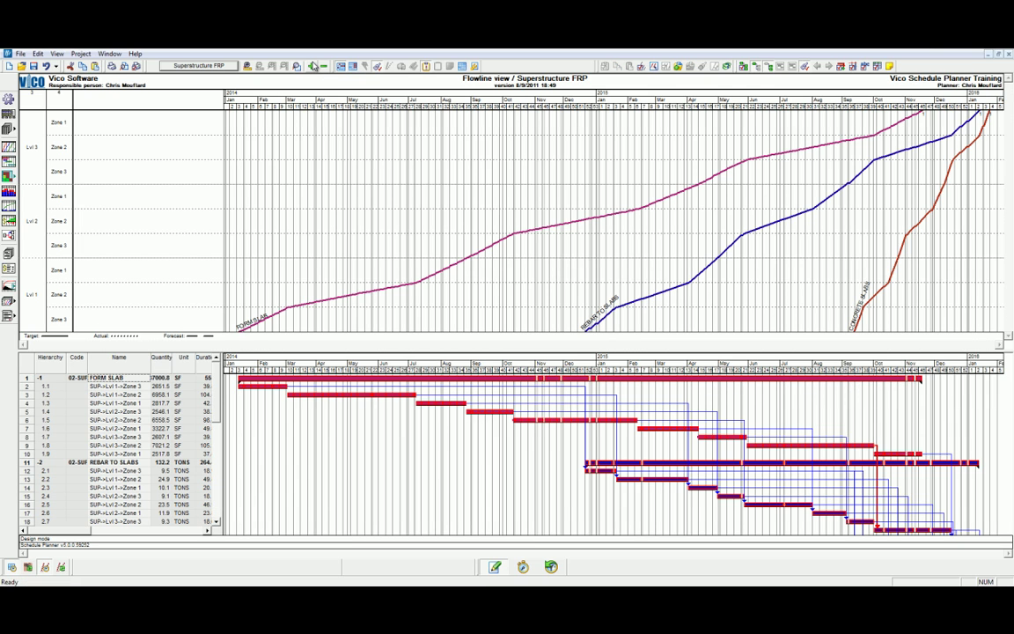
pyautogui.moveTo(370, 340); pyautogui.dragTo(370, 278)
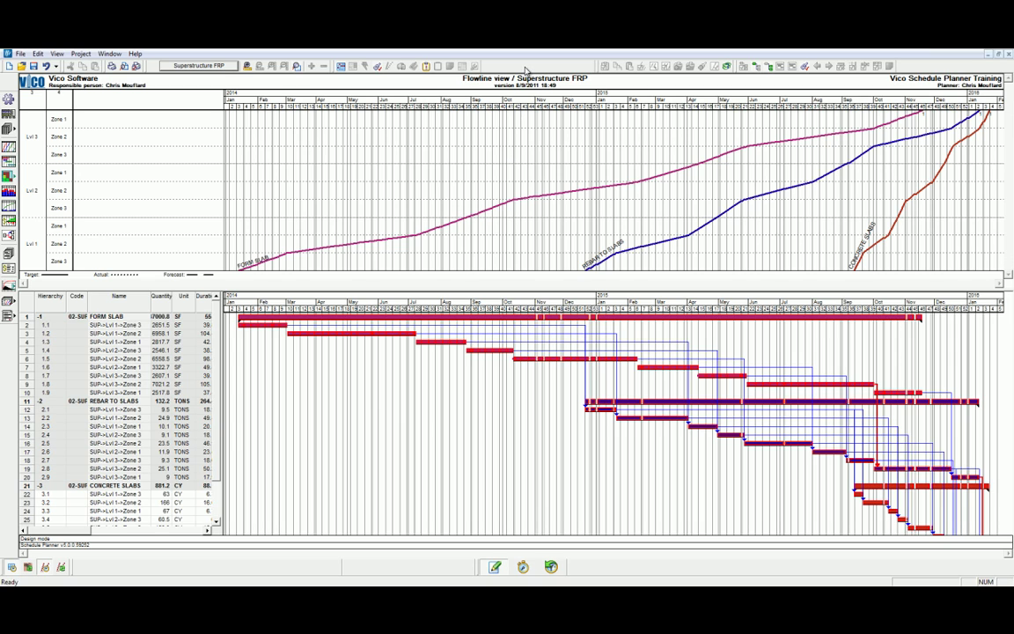
# Step: Turn on dependency mode for the flowline view
pyautogui.click(56, 54)
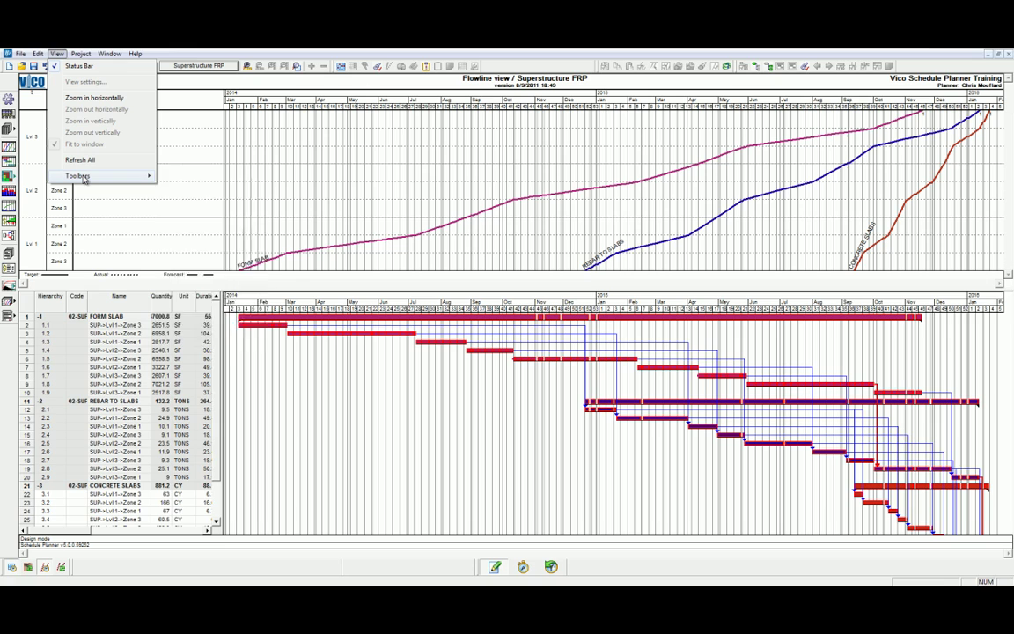
pyautogui.moveTo(83, 178)
pyautogui.click(189, 260)
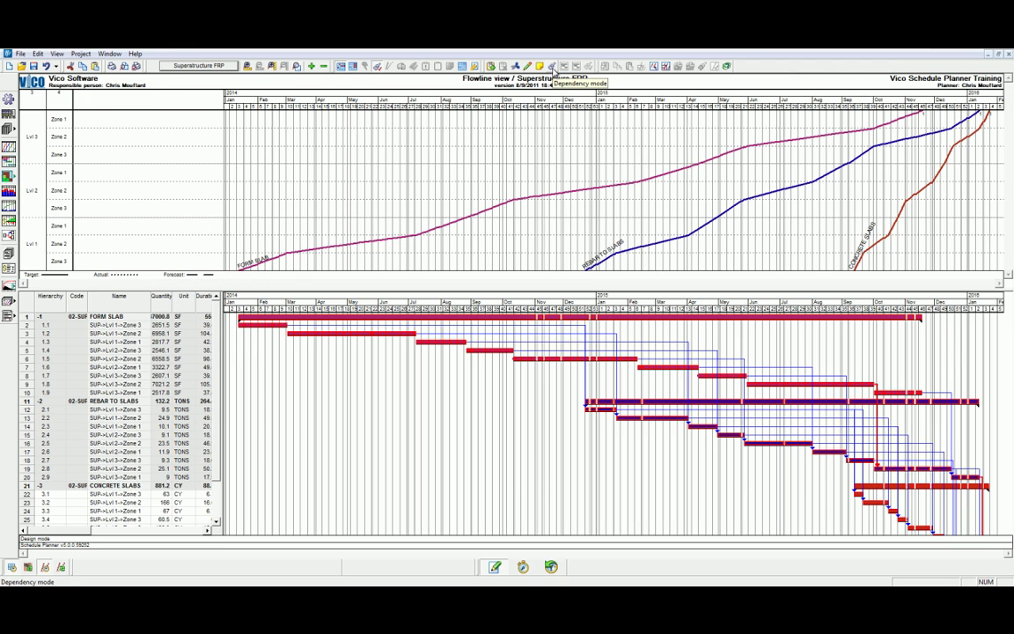
pyautogui.click(553, 69)
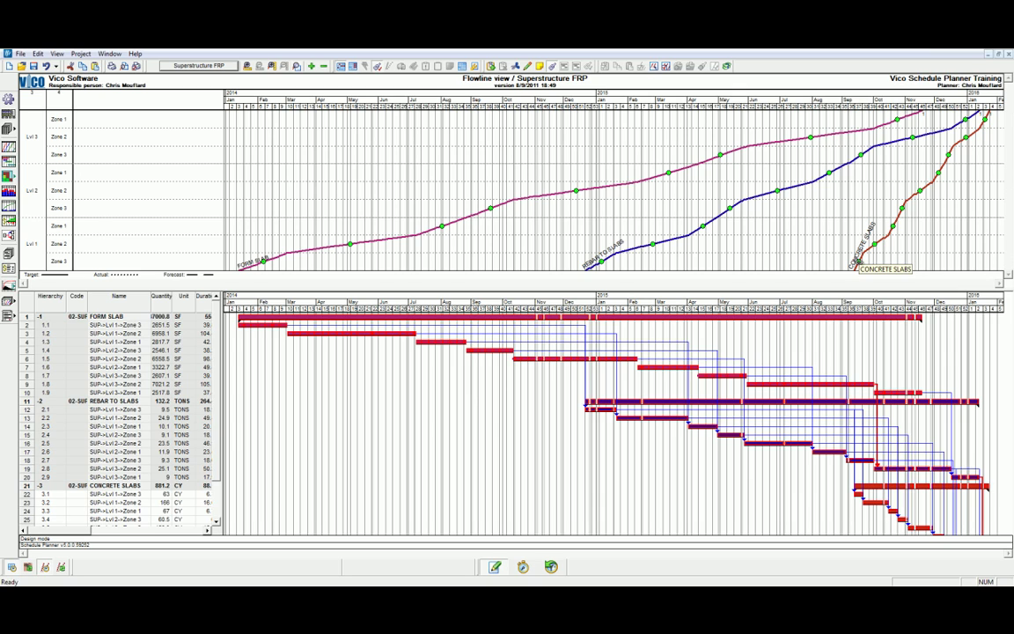
# Step: Try an FS dependency from Concrete Slabs in Lvl 1 Zone 3 to Form Slab in Lvl 1 Zone 2 with location delay 1, and undo it
pyautogui.click(857, 262)
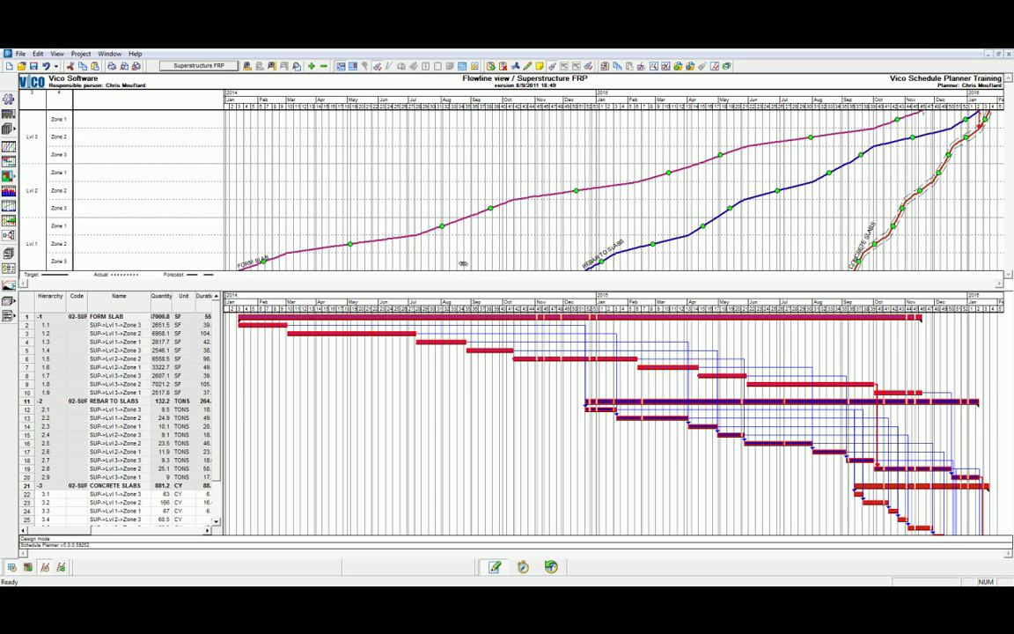
pyautogui.click(351, 244)
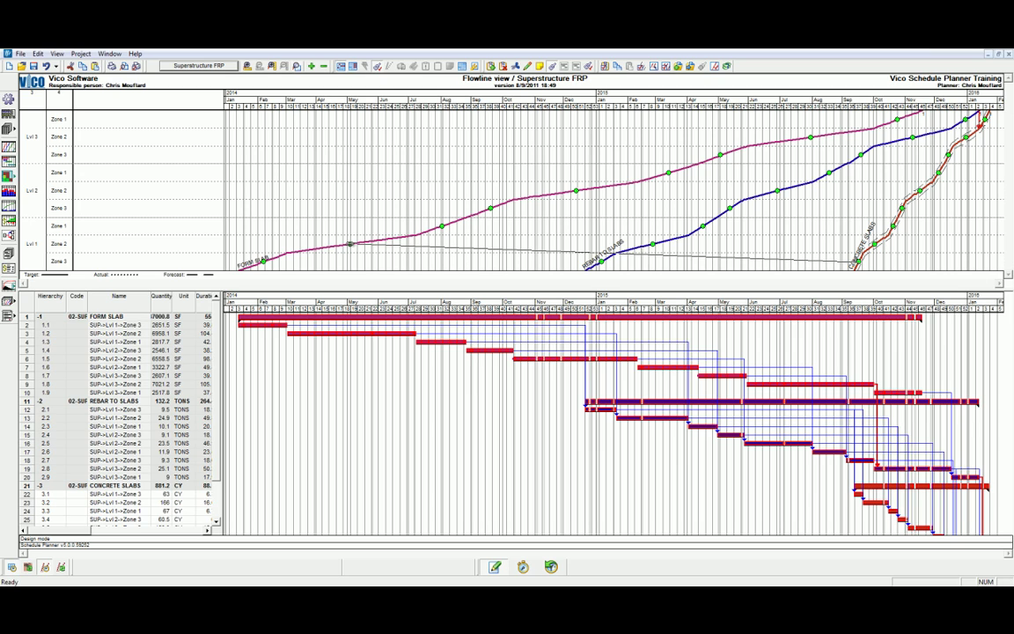
pyautogui.click(350, 244)
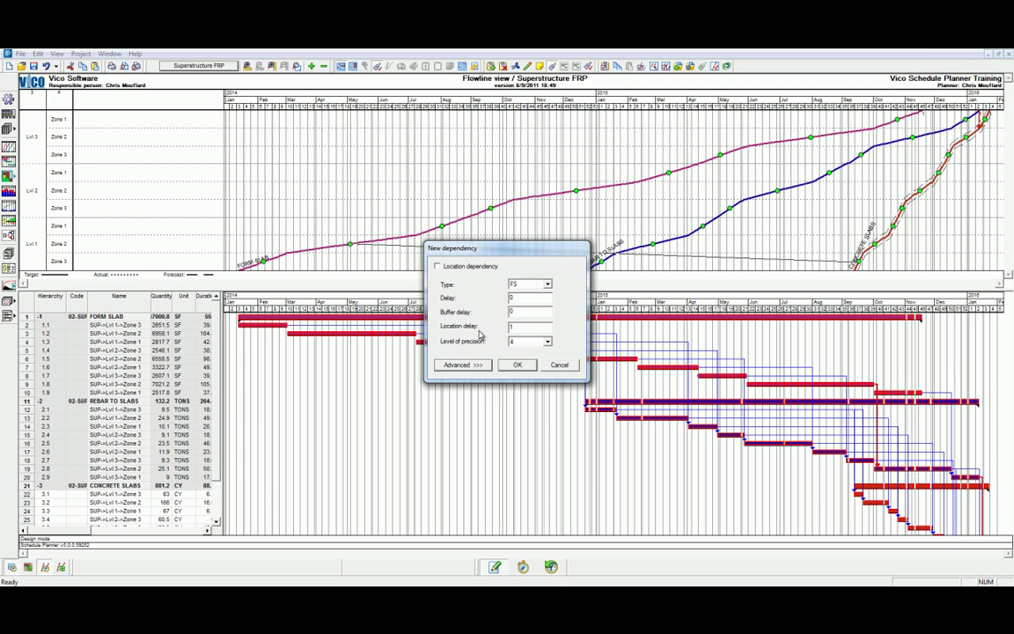
pyautogui.press('Tab')
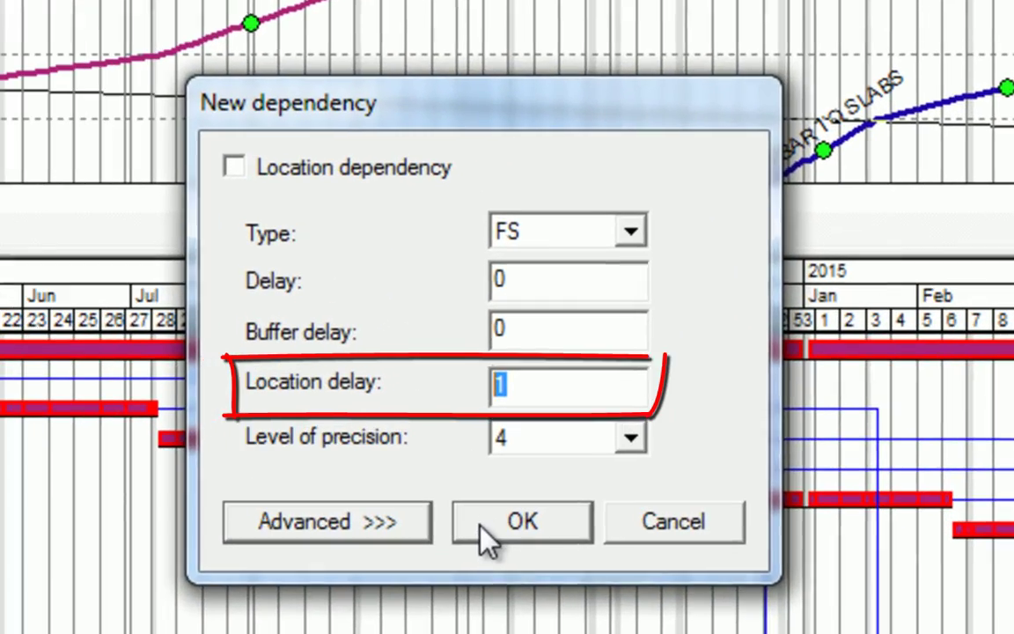
pyautogui.click(516, 436)
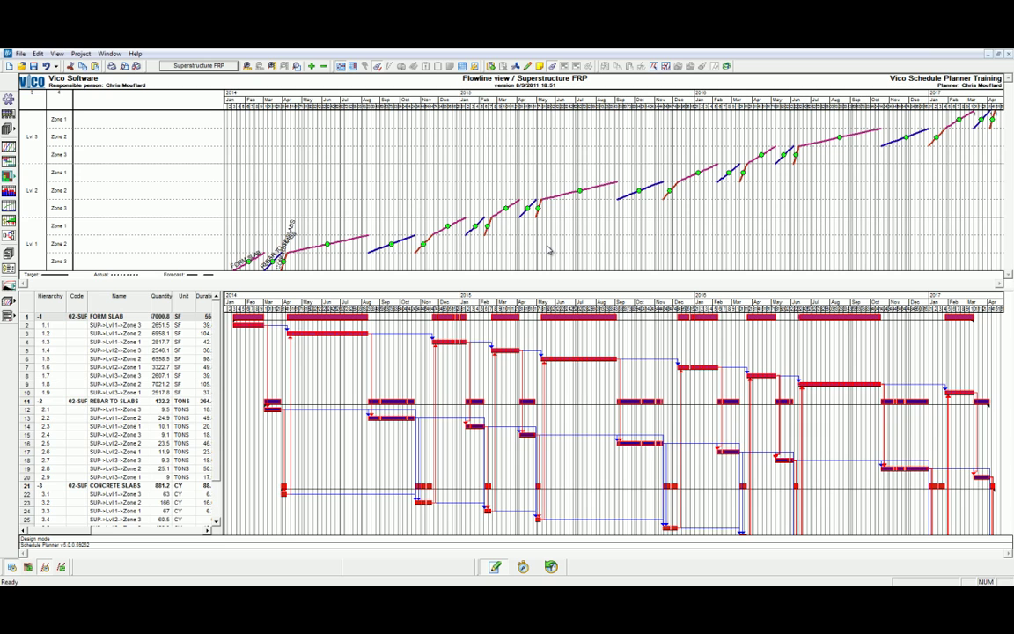
pyautogui.scroll(1, 547, 251)
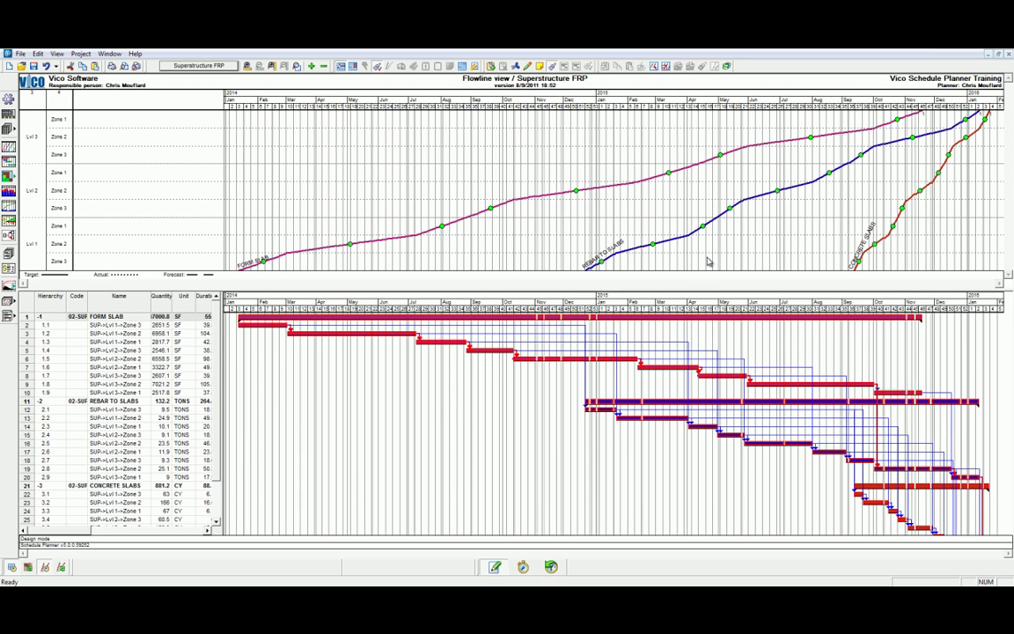
# Step: Add an FS dependency from Concrete Slabs in Lvl 1 Zone 3 to Form Slab in Lvl 1 Zone 1 with a location delay of 2
pyautogui.click(880, 230)
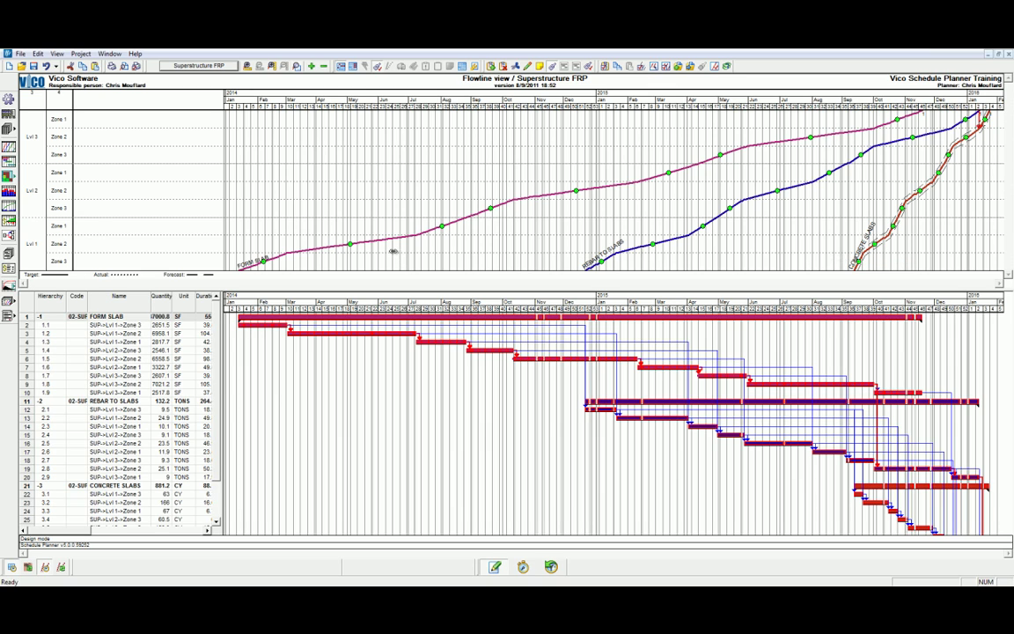
pyautogui.moveTo(393, 251); pyautogui.dragTo(443, 226)
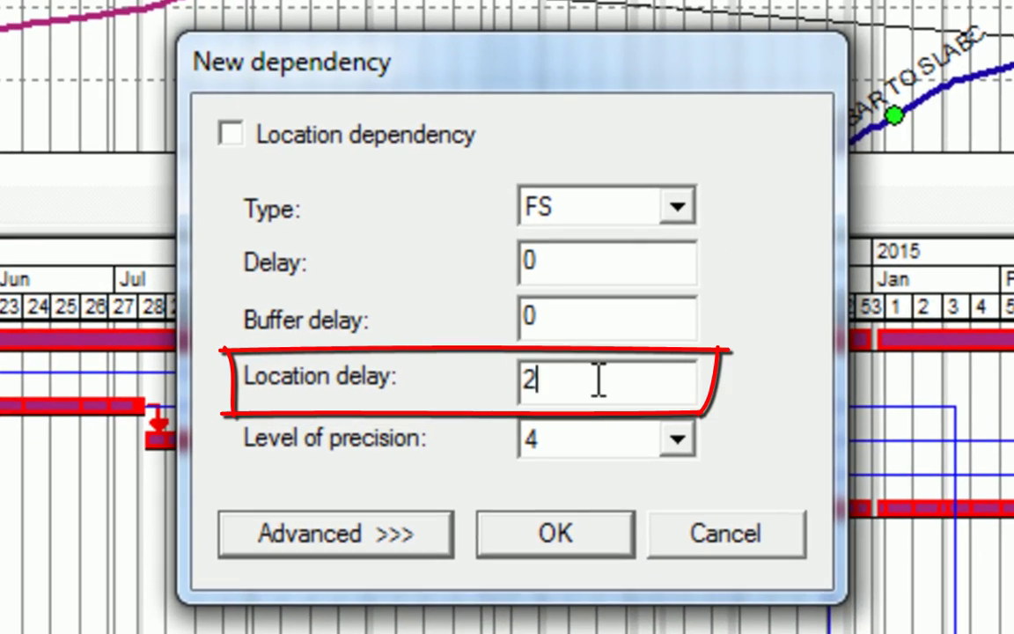
pyautogui.moveTo(531, 327); pyautogui.dragTo(479, 326)
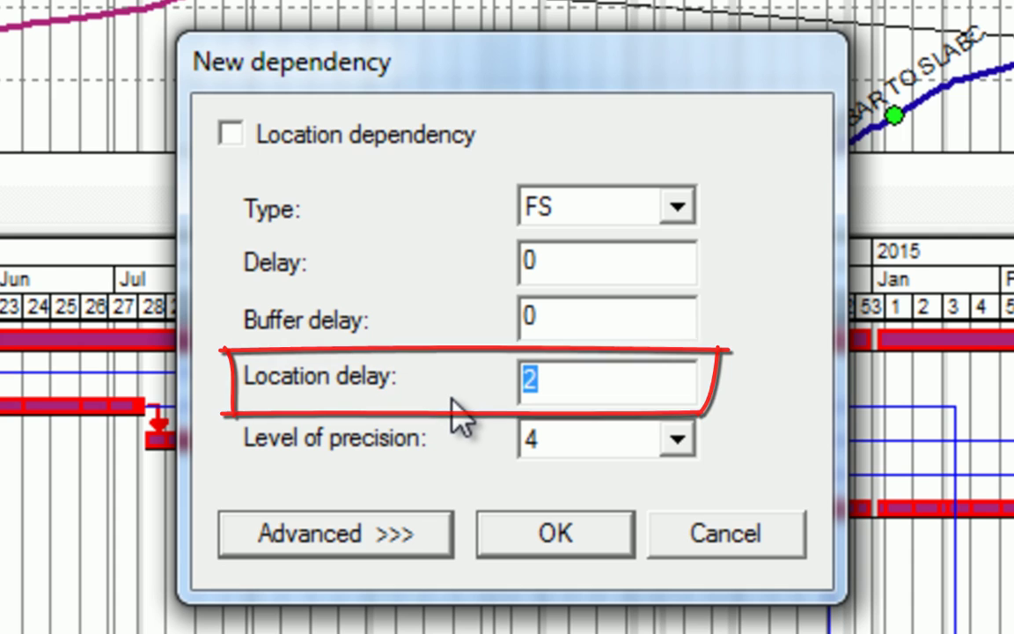
pyautogui.click(510, 532)
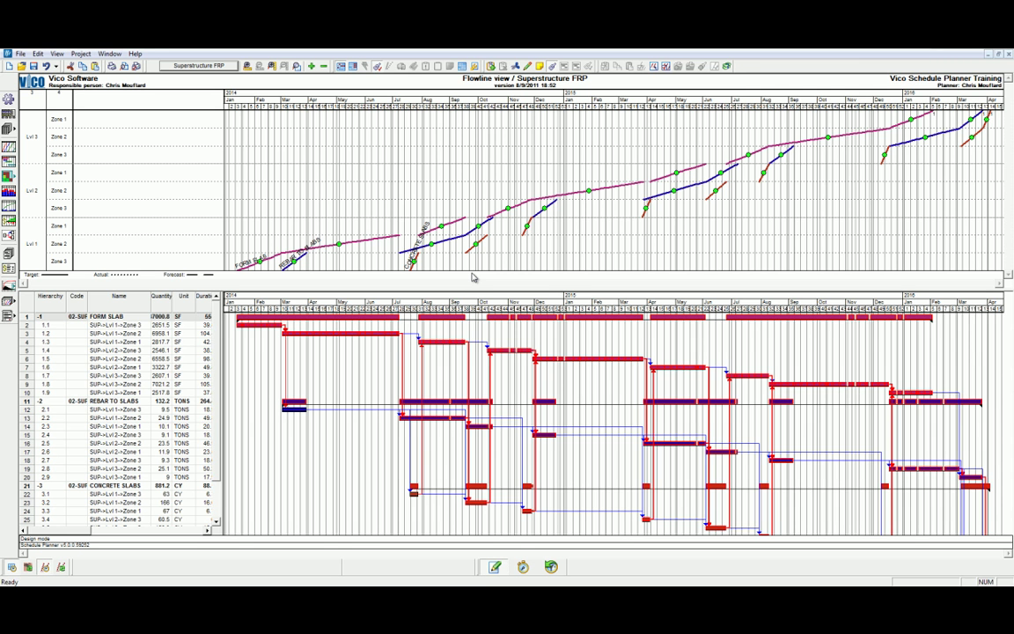